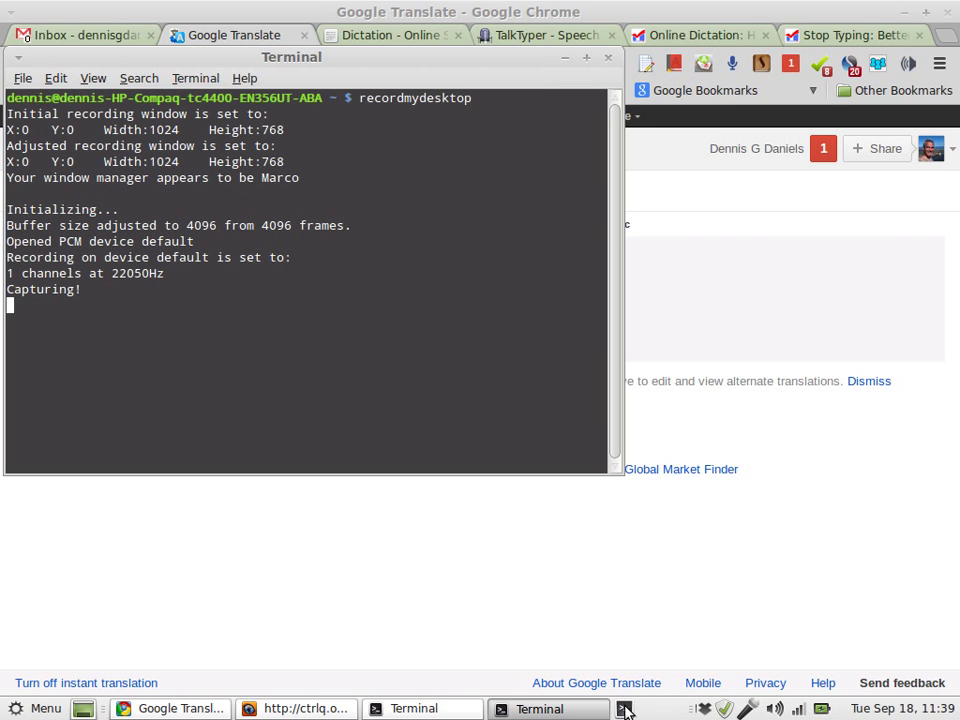
- Raise the microphone input level from the tray and switch to the Online Dictation tab
click(748, 708)
drag(753, 655, 754, 630)
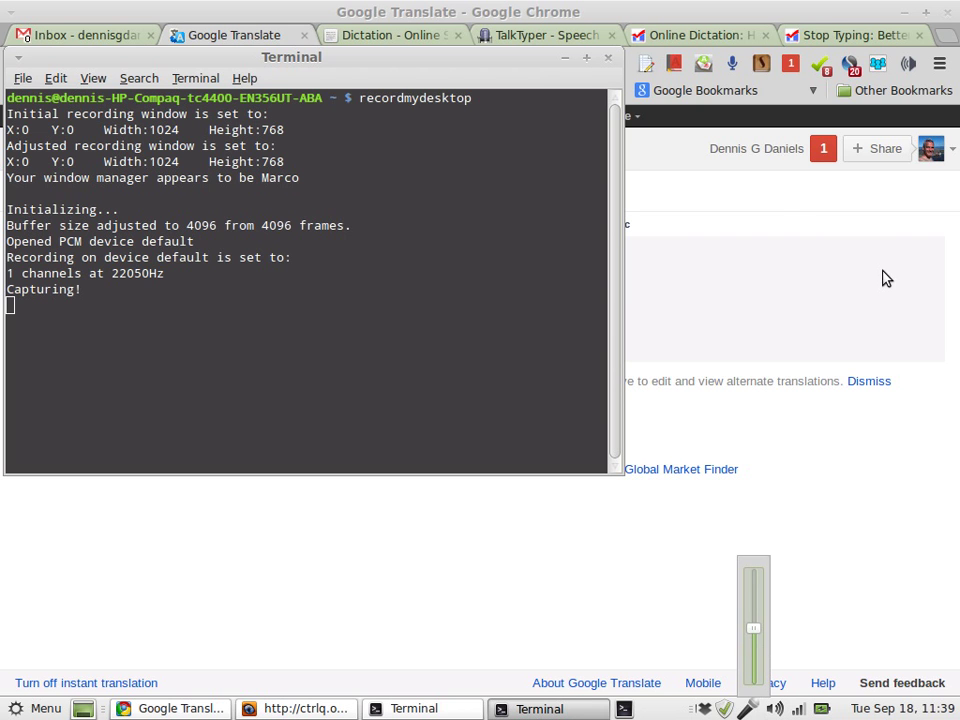
click(450, 72)
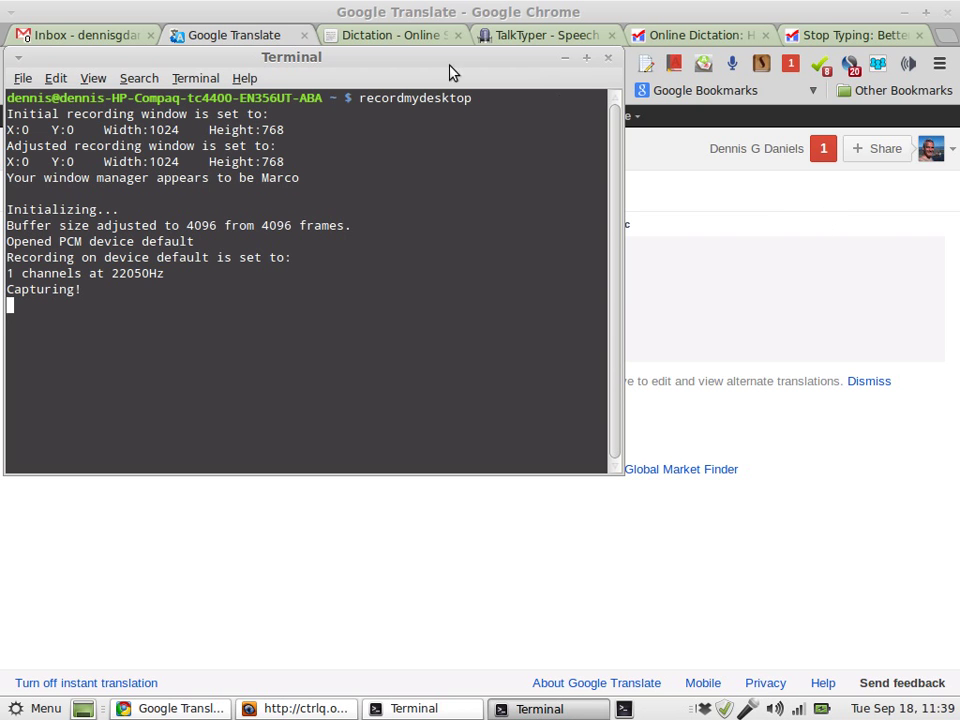
click(401, 36)
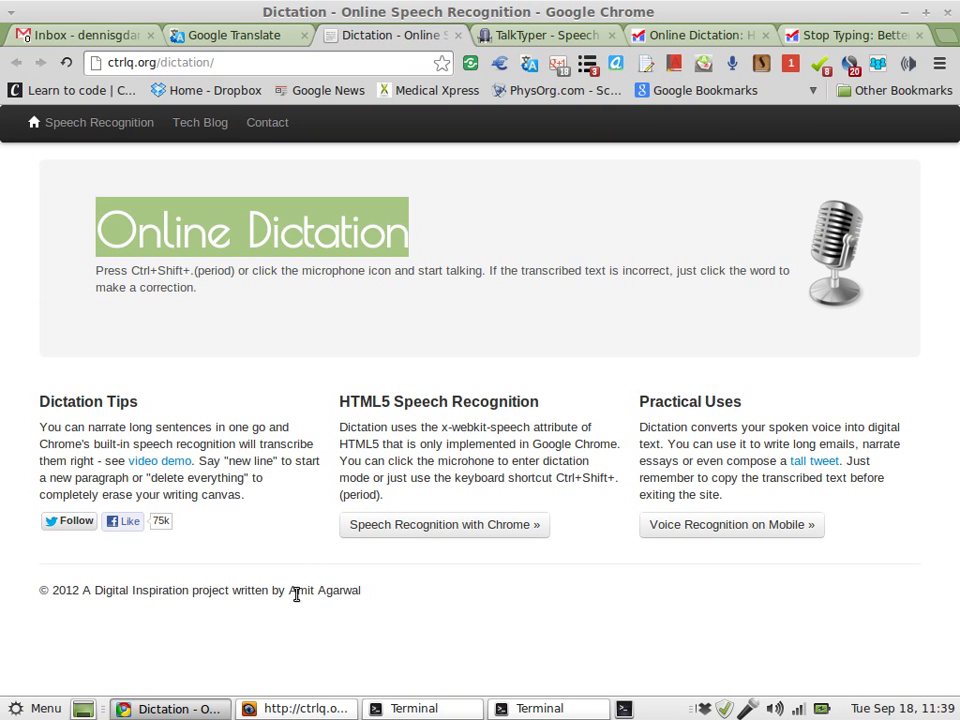
- Highlight the footer author's name and the Chrome built-in speech recognition tip
drag(289, 592, 360, 587)
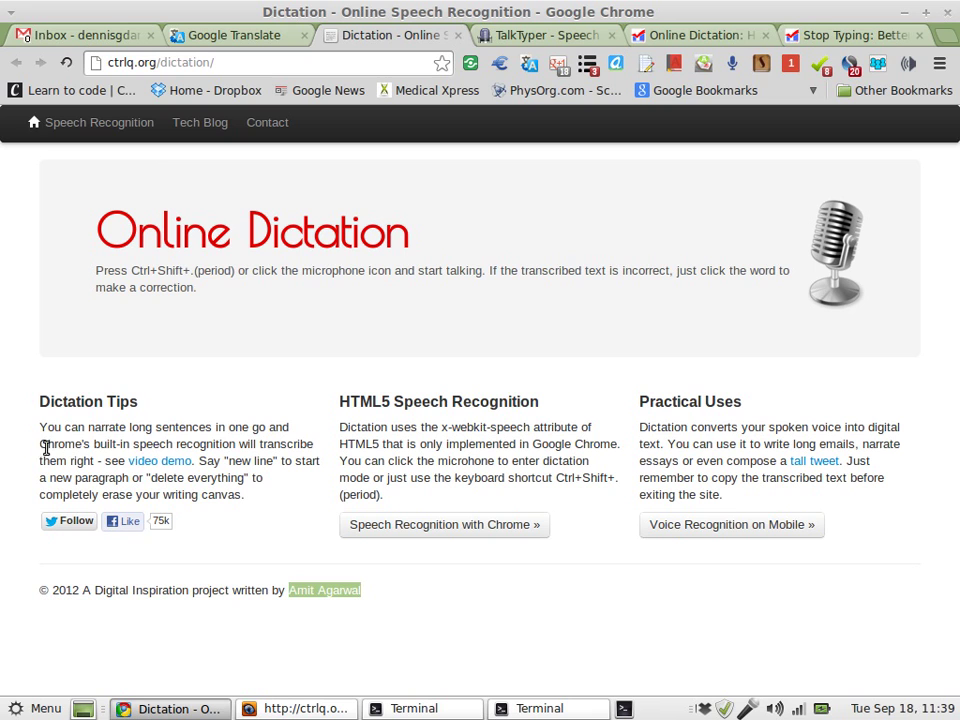
drag(38, 444, 235, 443)
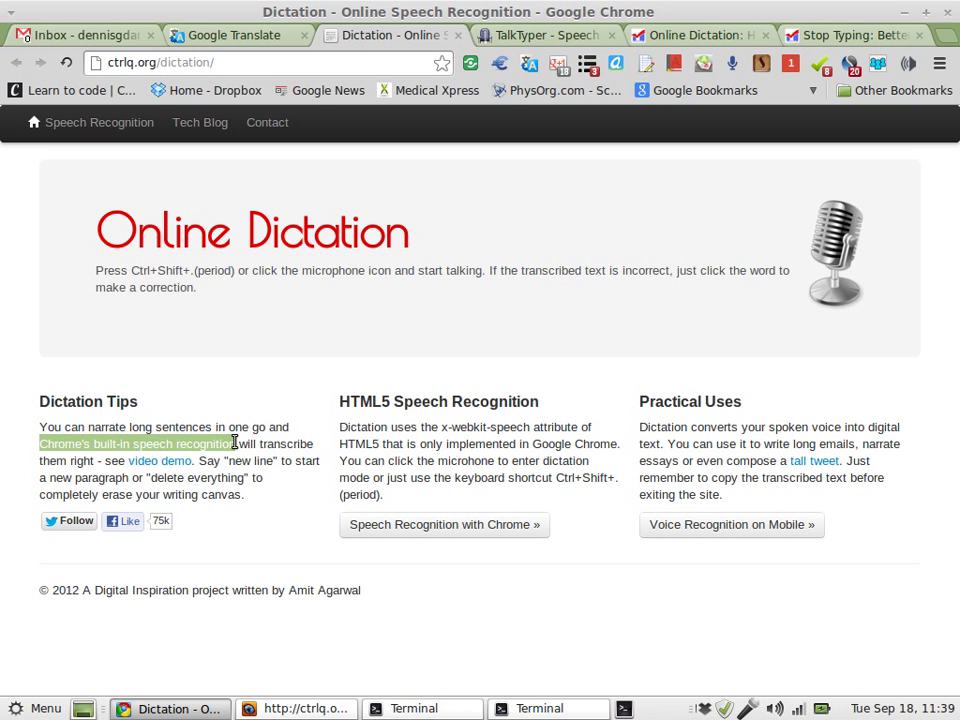
drag(235, 443, 237, 443)
- Highlight the intro's dictation shortcut, clear the selection, and start listening for speech
drag(130, 272, 235, 276)
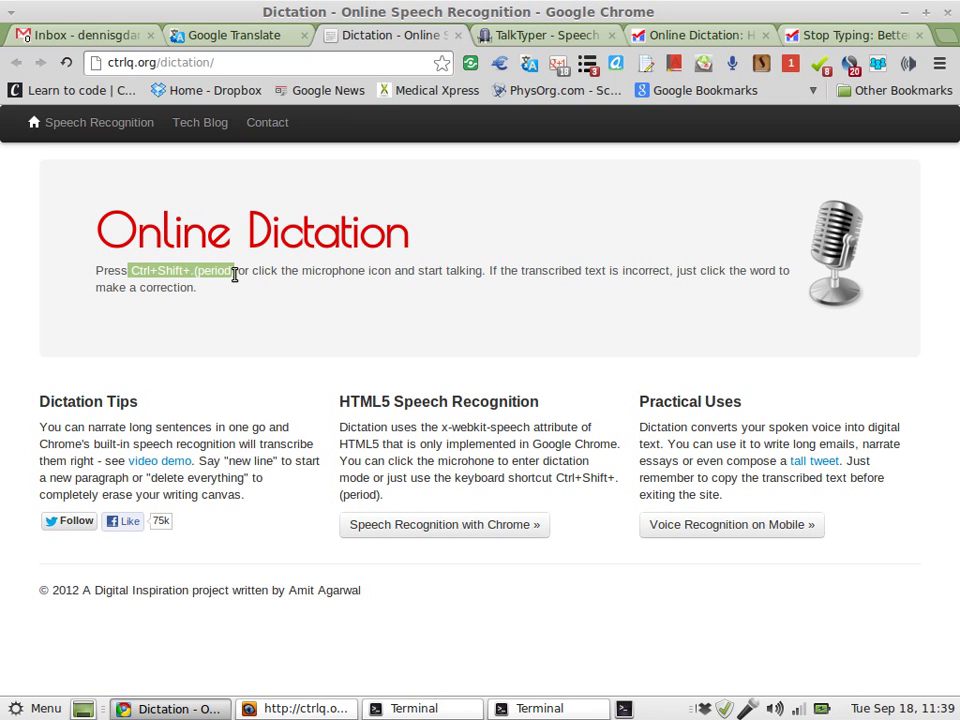
click(277, 316)
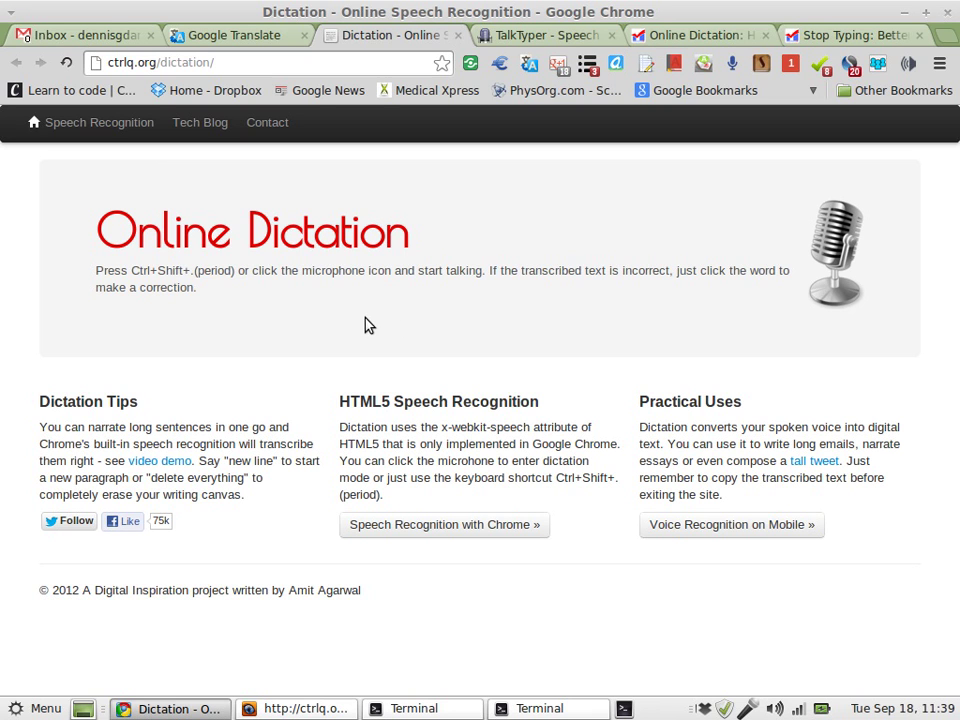
click(825, 259)
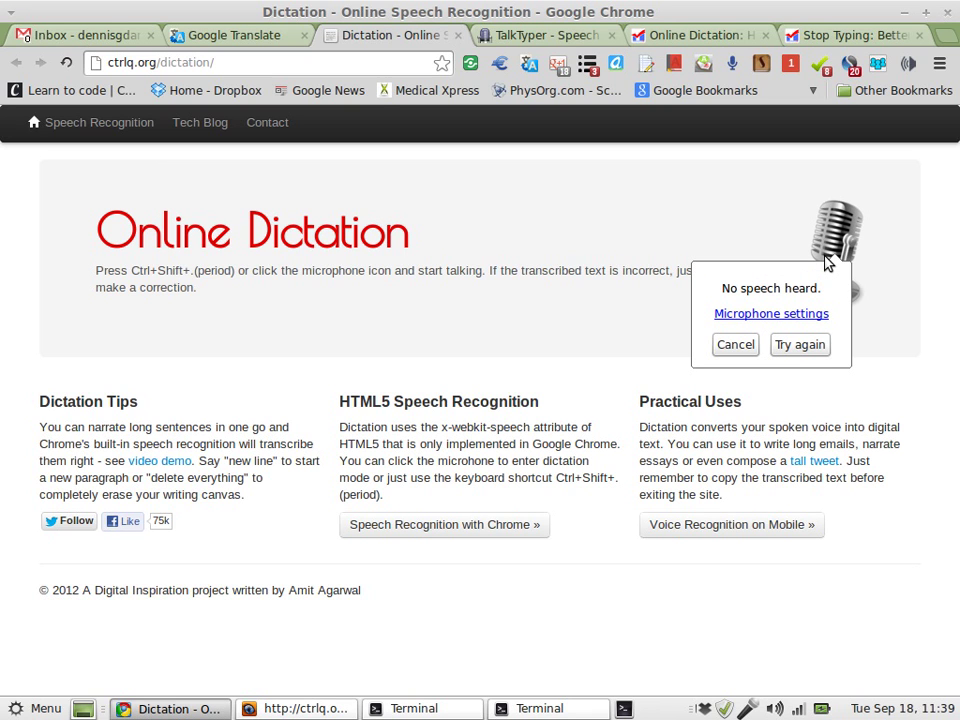
- Retry recognition to transcribe 'I am now testing microphone.', then switch to TalkTyper
click(800, 346)
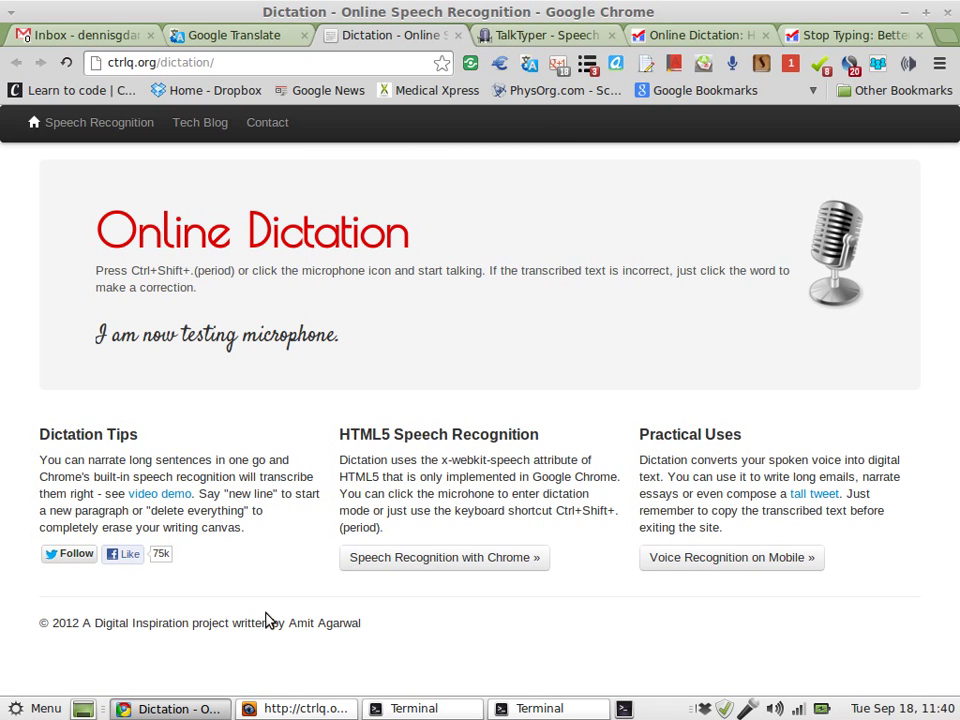
drag(289, 624, 366, 627)
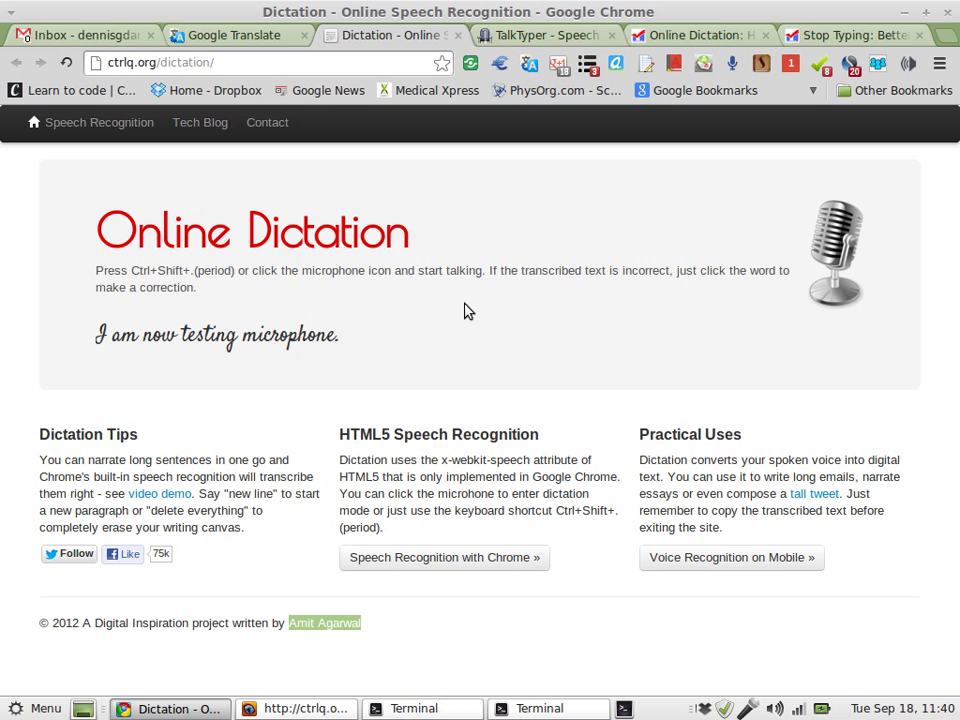
click(561, 38)
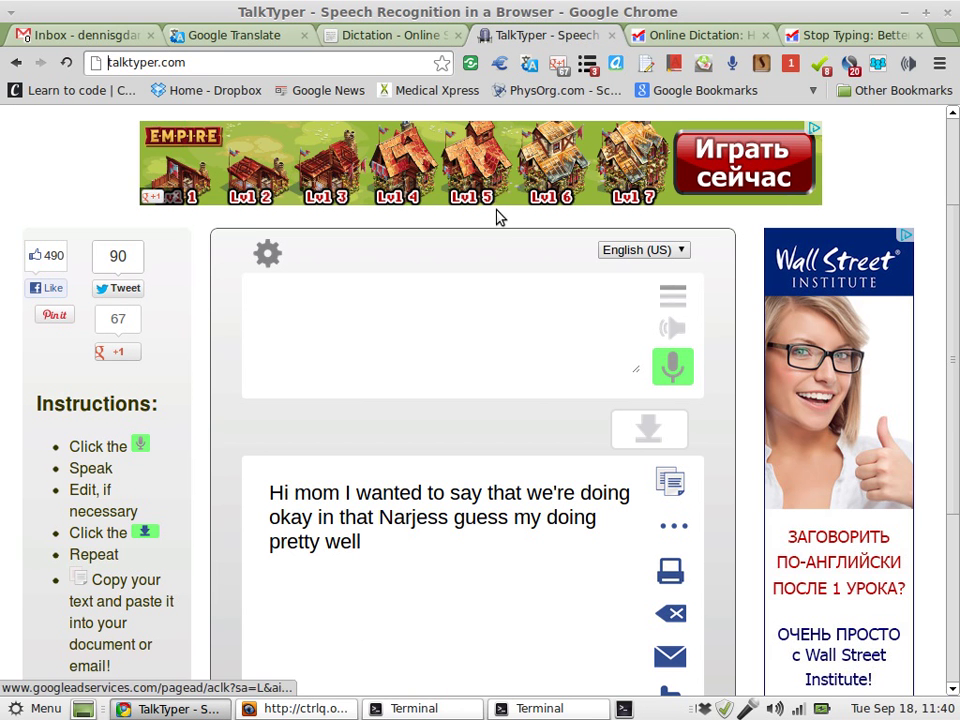
- Erase the old TalkTyper message, dictate, and select the misheard 'Rose road'
click(670, 613)
click(556, 318)
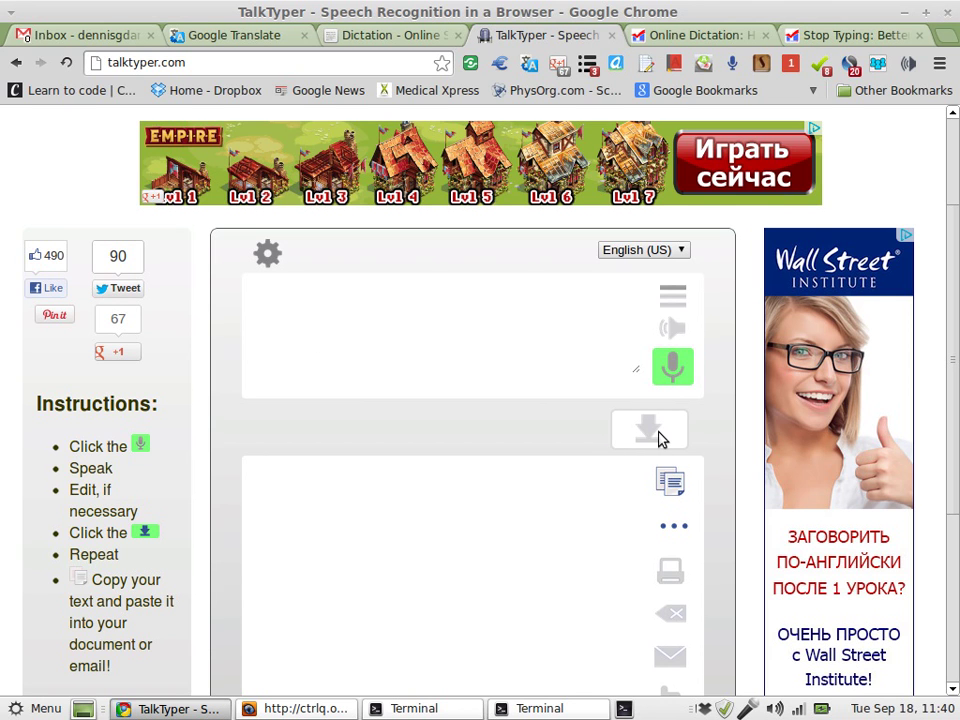
click(679, 376)
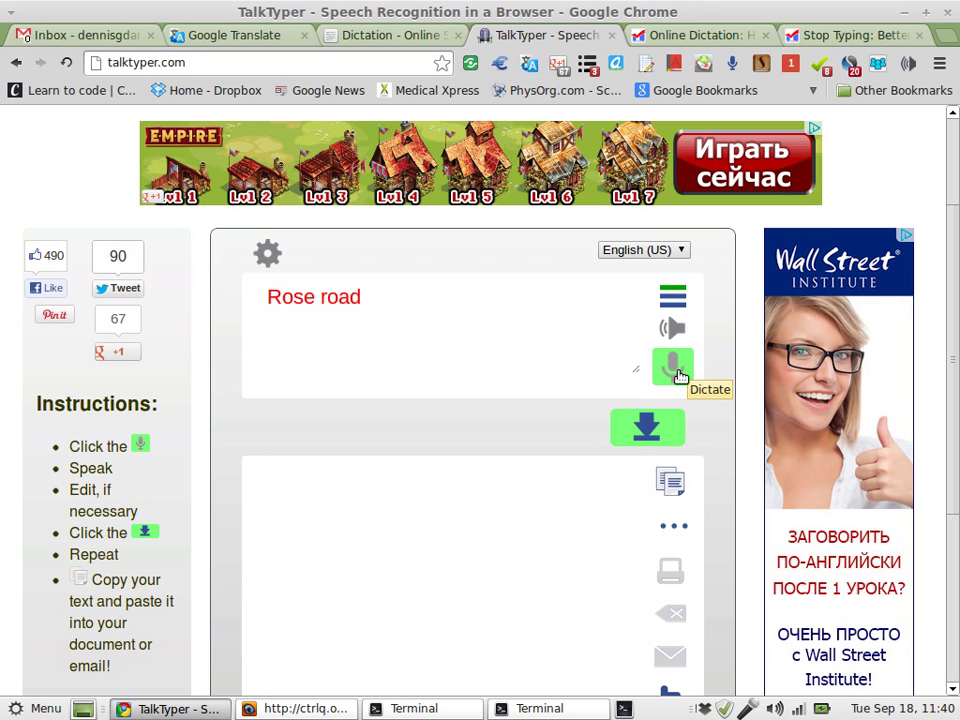
drag(397, 300, 263, 290)
- Delete 'Rose road', move dictated 'Hi mom how are you' into the message, then dictate again
key(BackSpace)
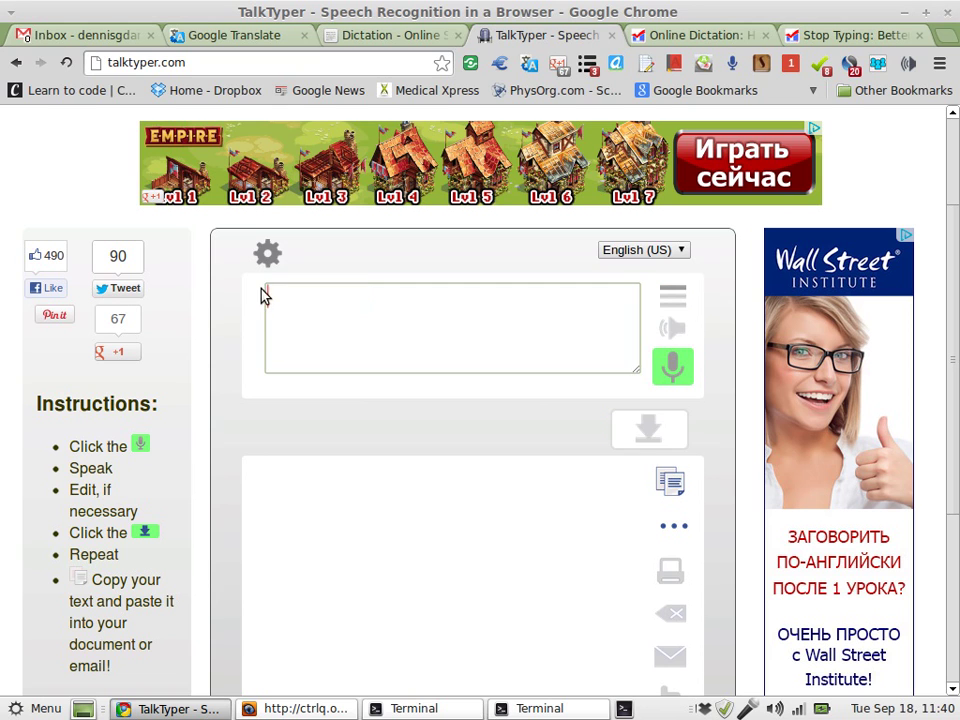
click(676, 368)
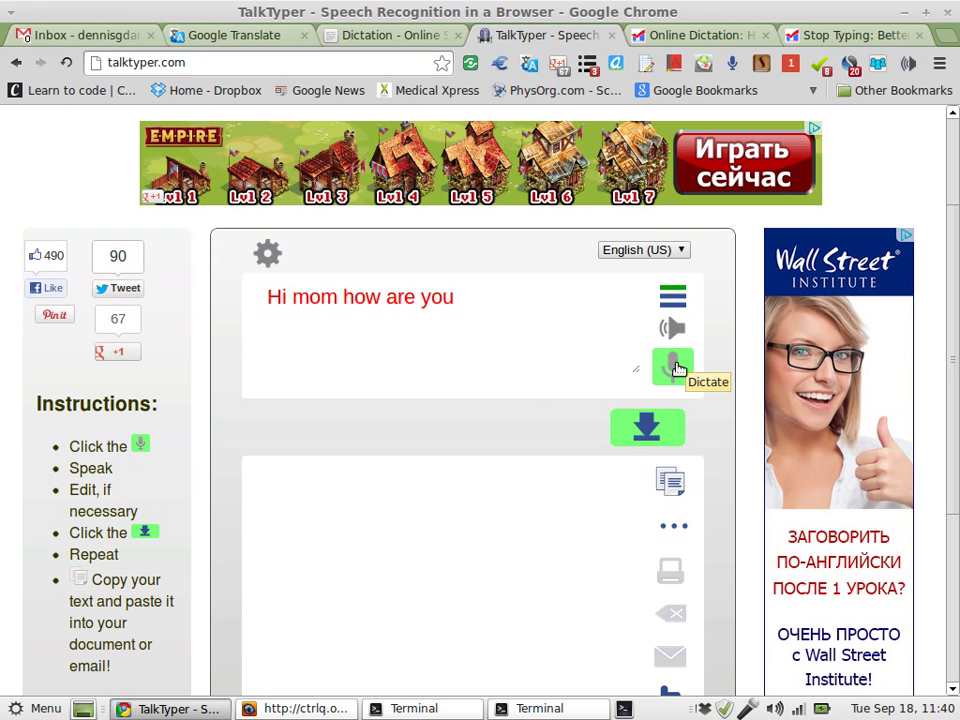
click(648, 424)
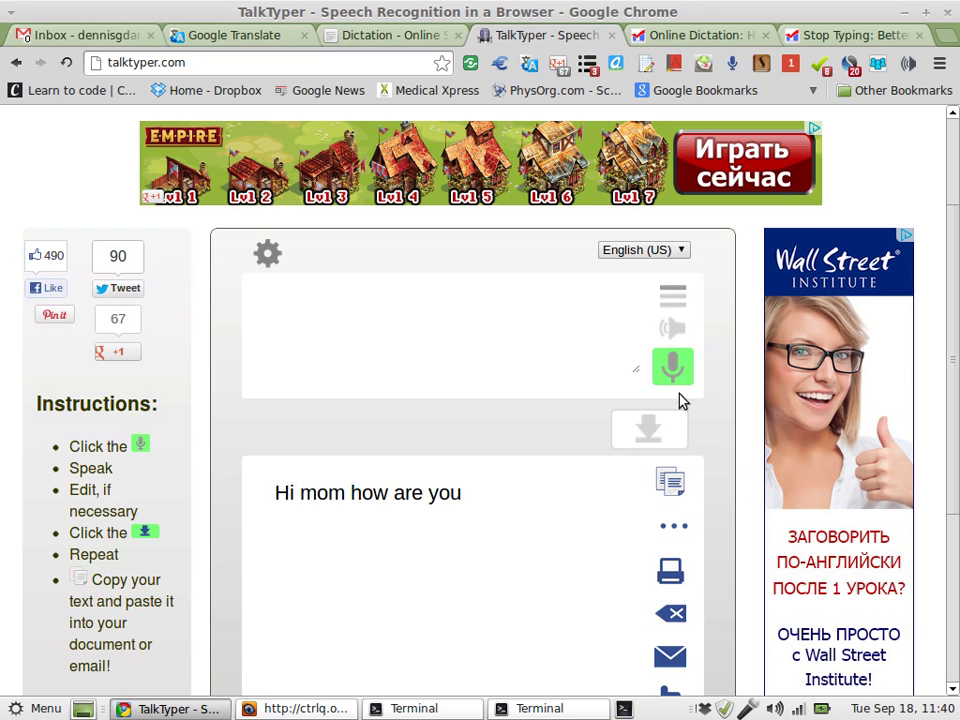
click(676, 368)
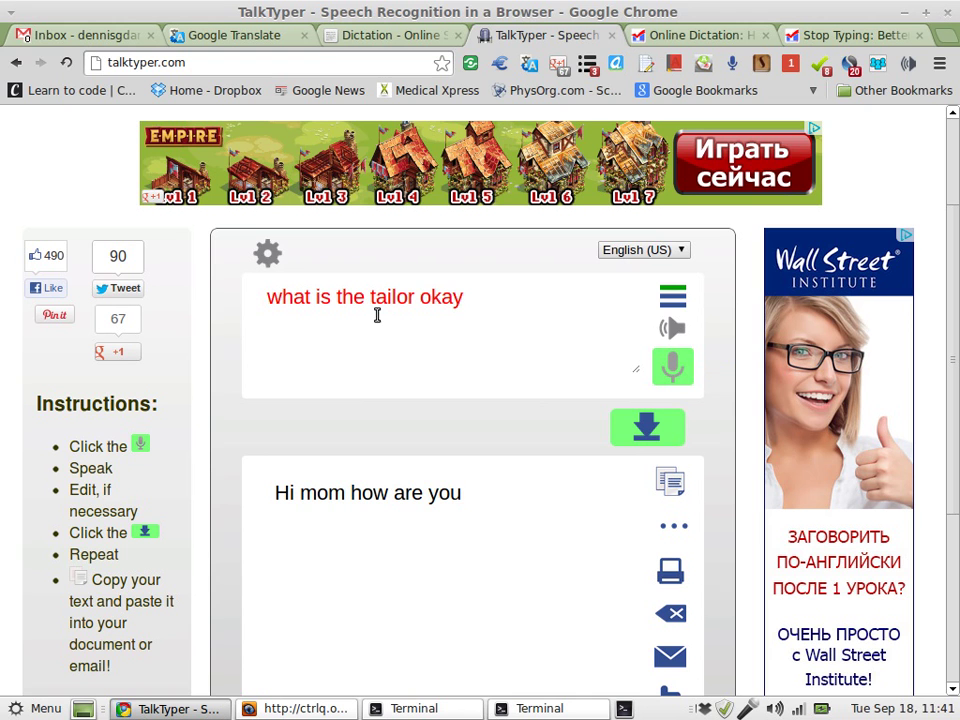
- Play back 'what is the tailor okay', review its alternative transcriptions, and close the list
click(675, 329)
click(673, 298)
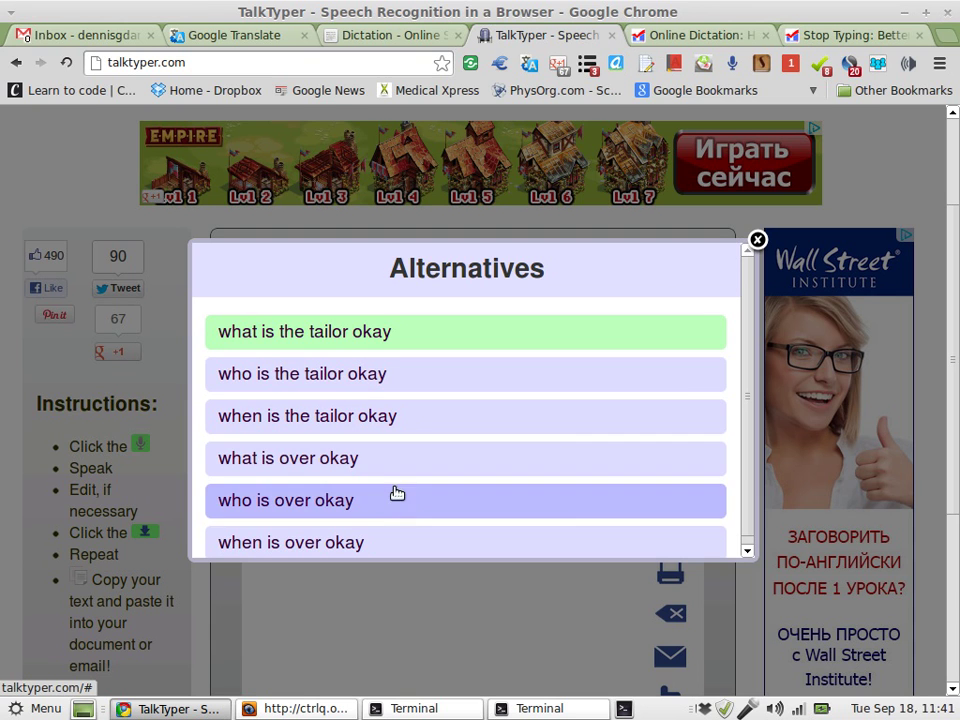
drag(748, 354, 748, 430)
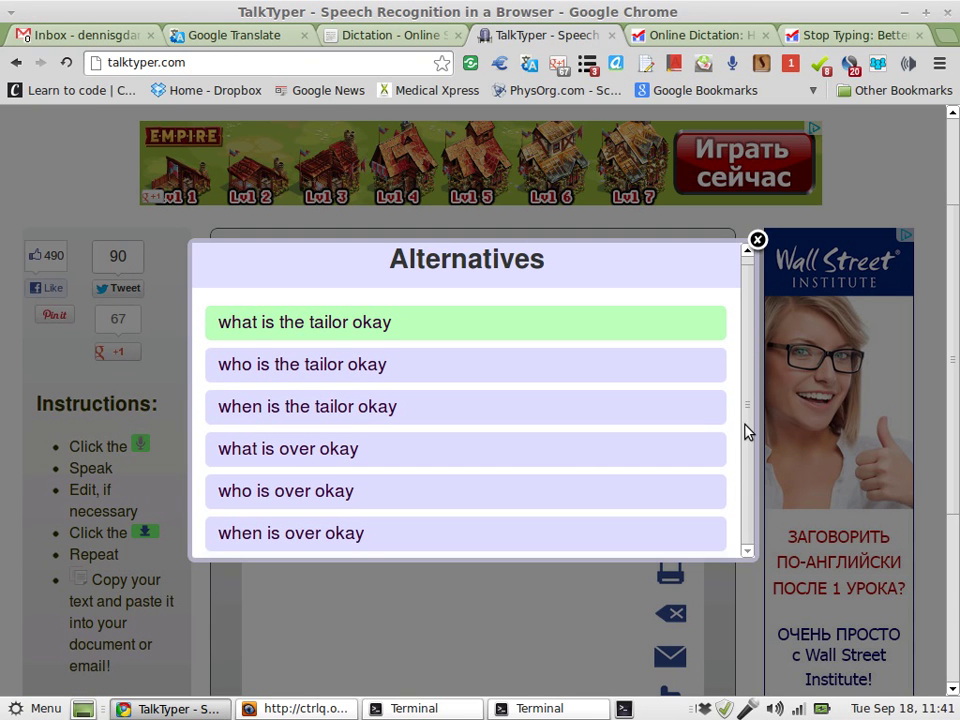
click(757, 240)
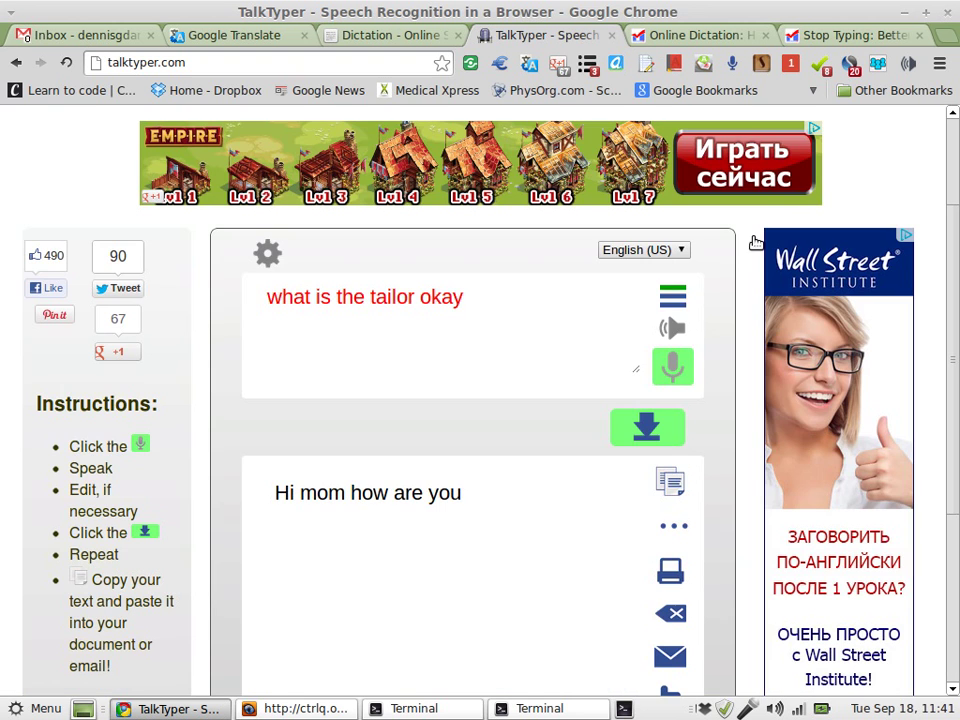
- Keep Google (*experimental*) as Text Playback in Settings, then delete 'what is the tailor okay'
click(271, 253)
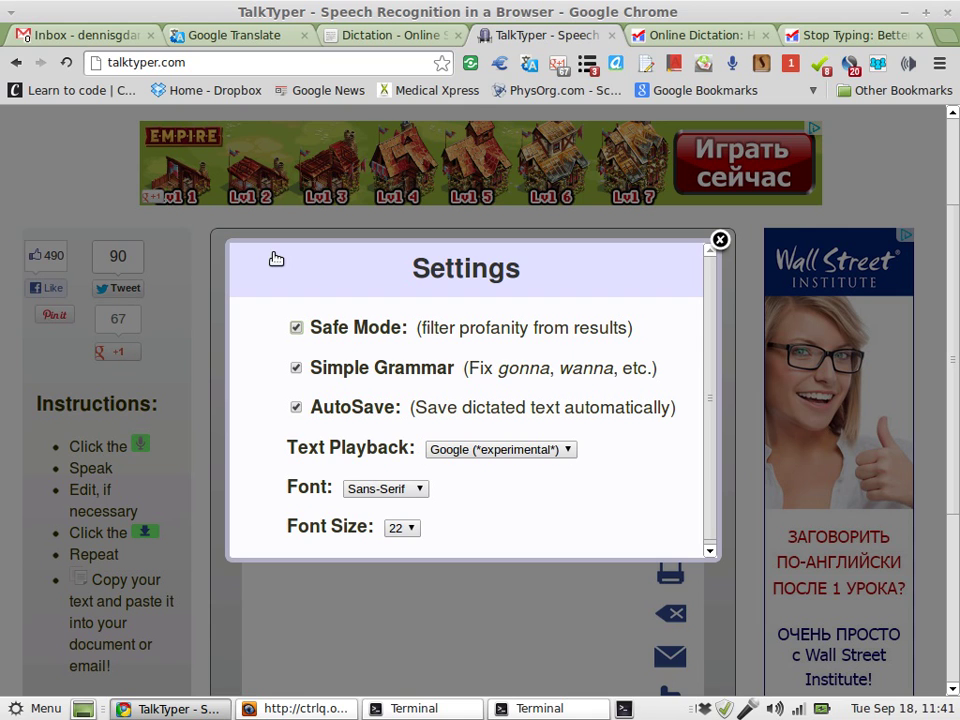
click(500, 452)
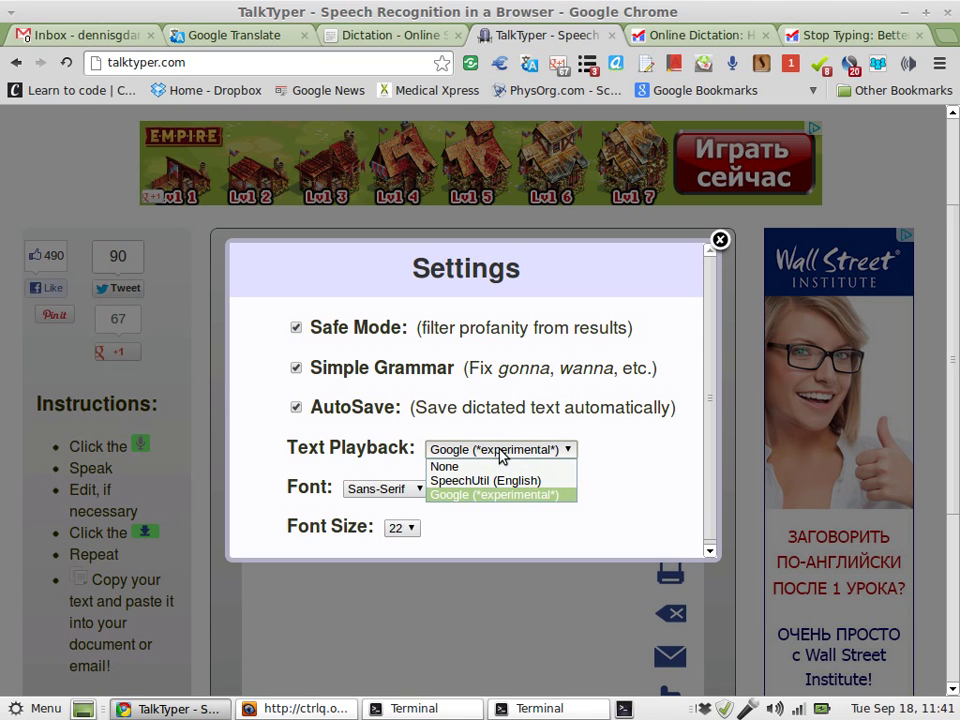
click(500, 452)
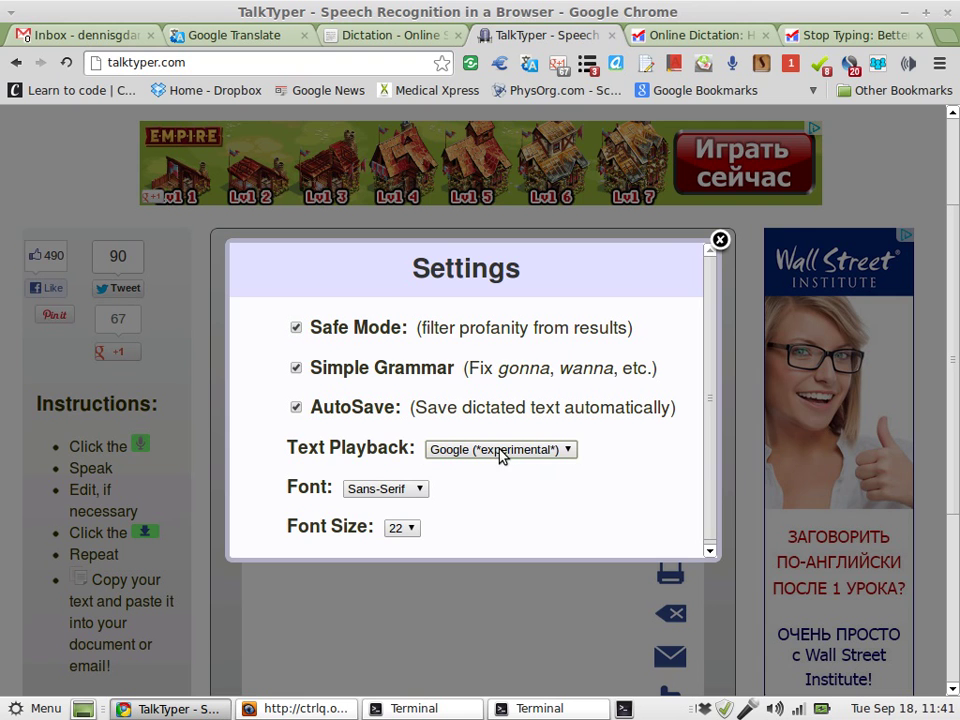
click(720, 240)
drag(508, 288, 207, 301)
key(BackSpace)
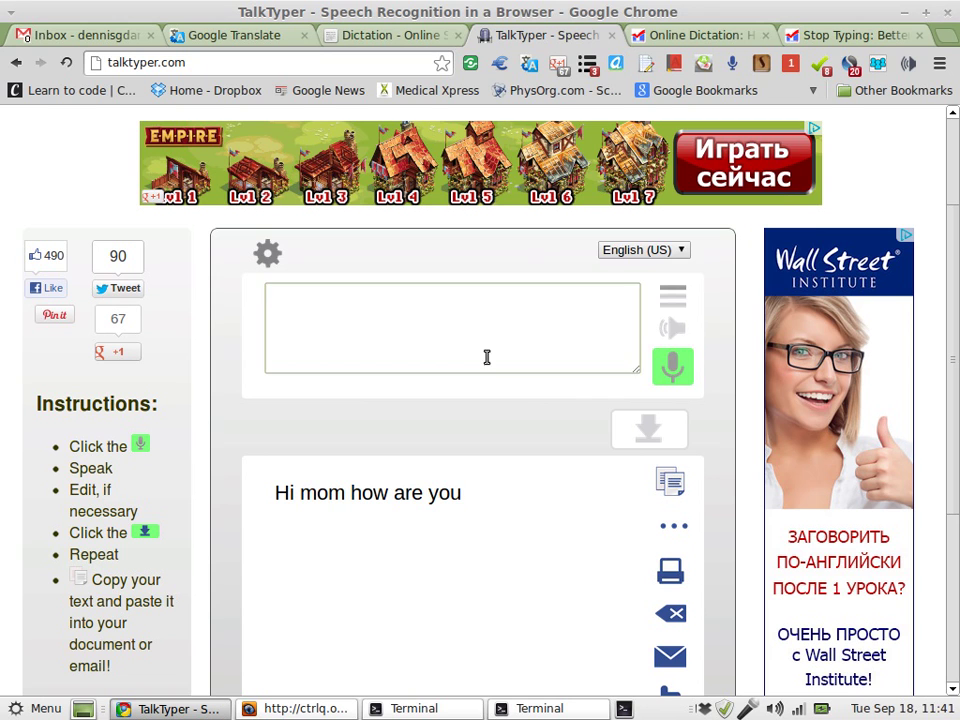
- Append 'I wanted to tell you that all is okay', then discard the misheard 'who sings cookies gluten'
click(674, 368)
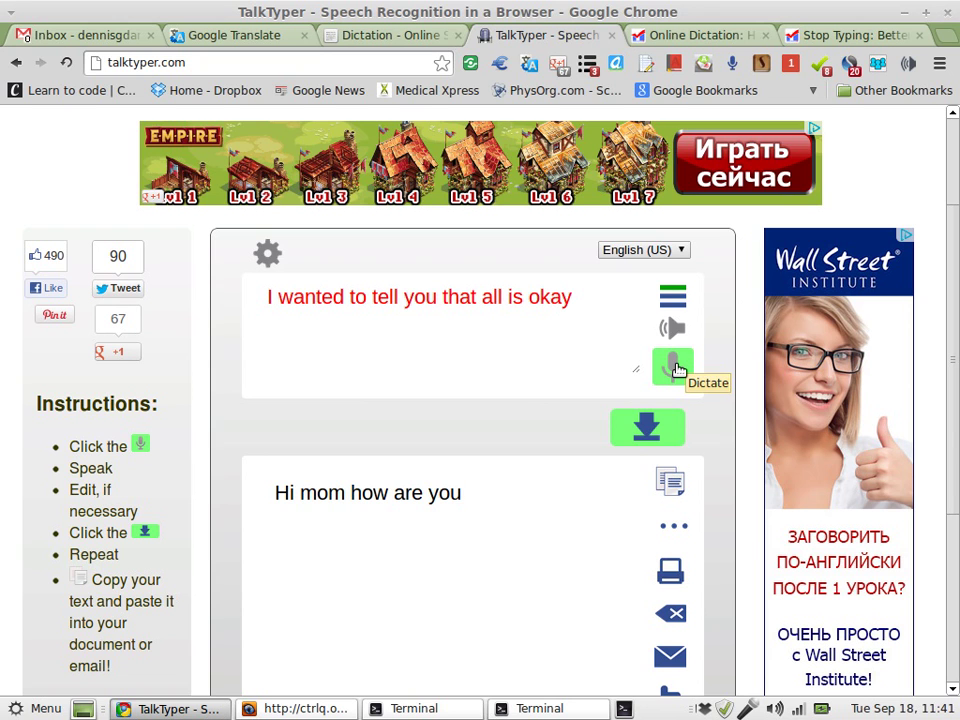
click(647, 430)
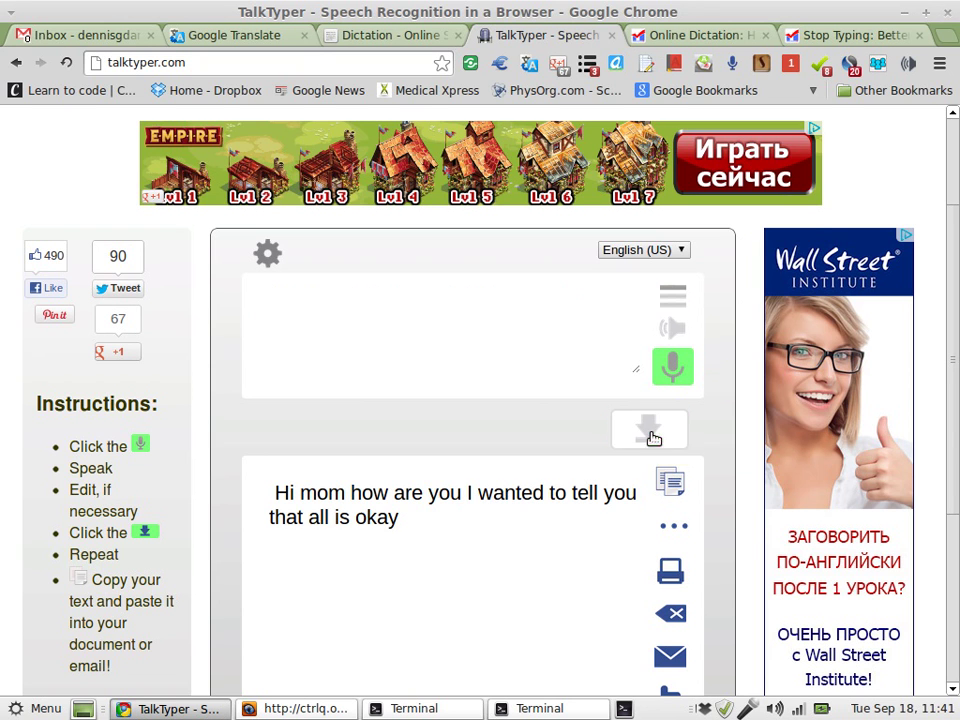
click(672, 370)
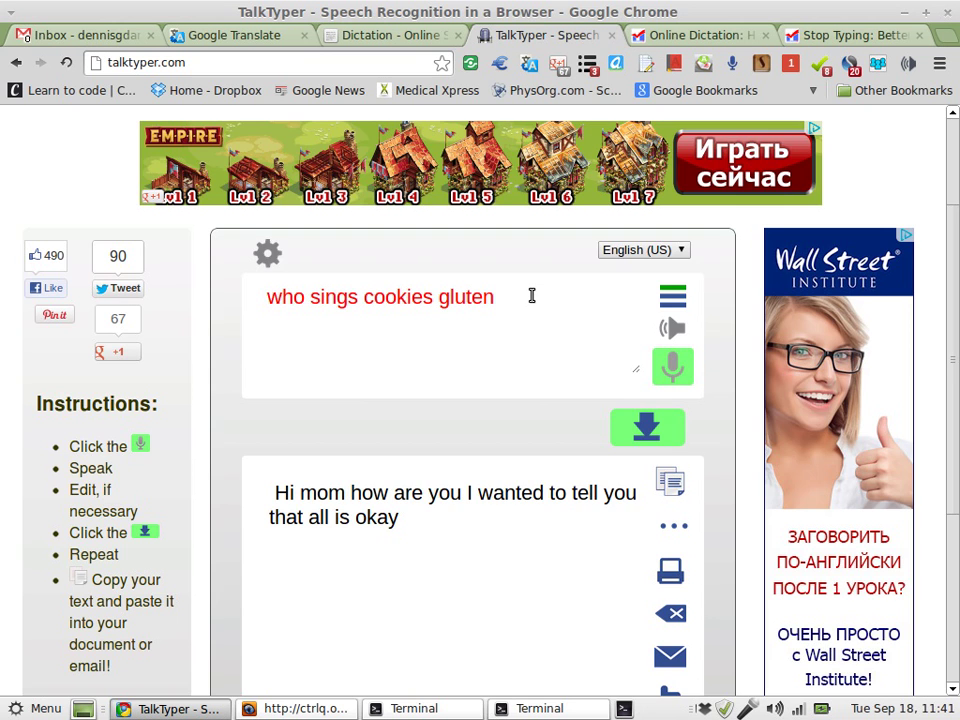
click(682, 297)
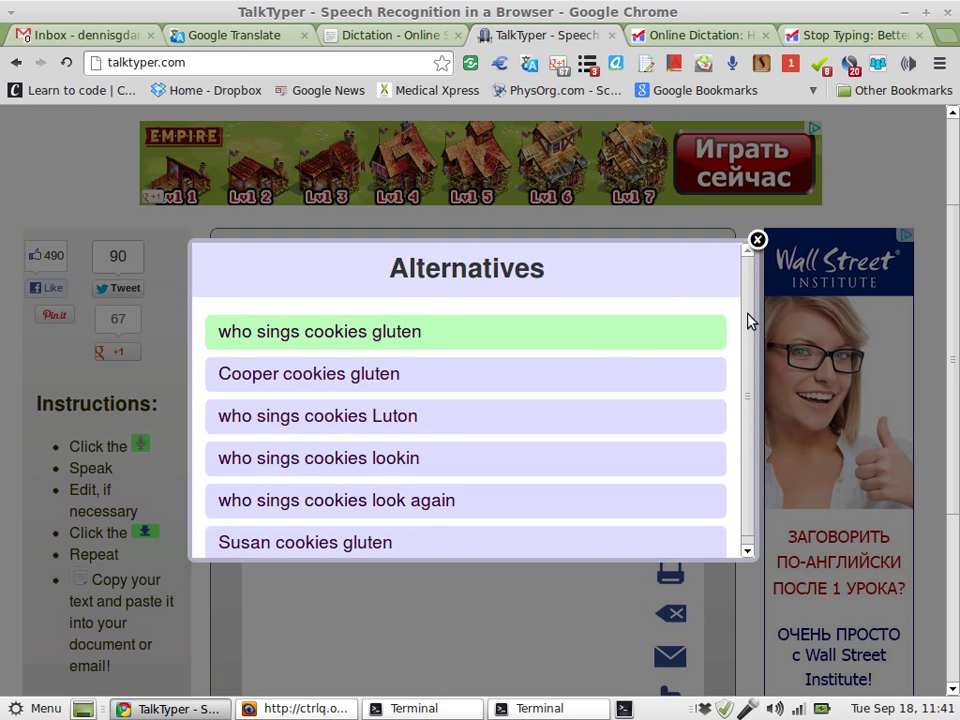
click(757, 240)
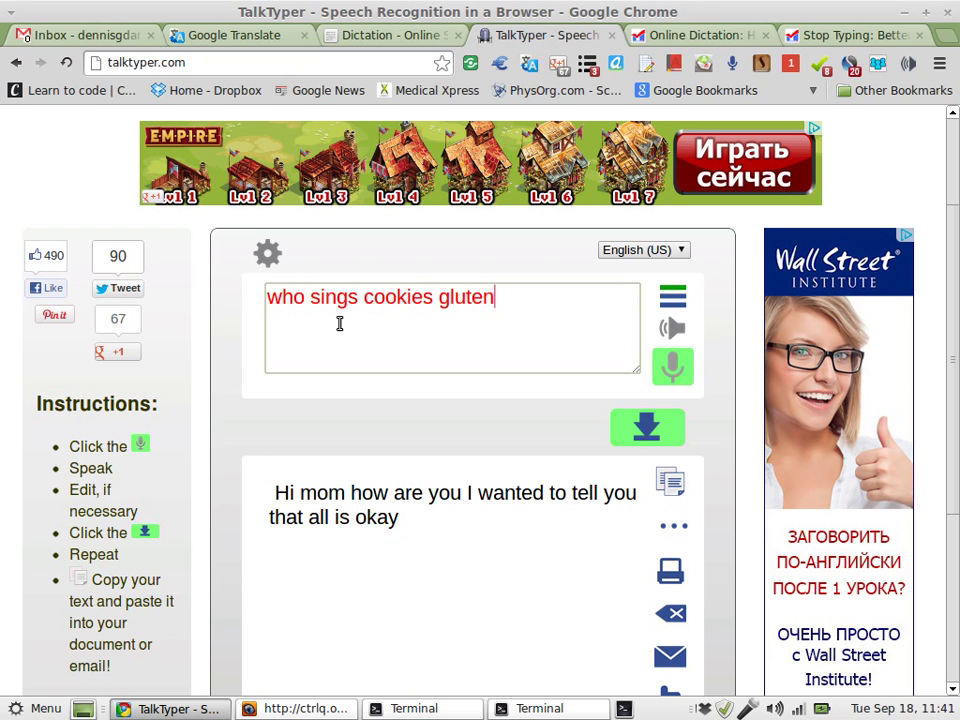
drag(339, 323, 231, 279)
key(BackSpace)
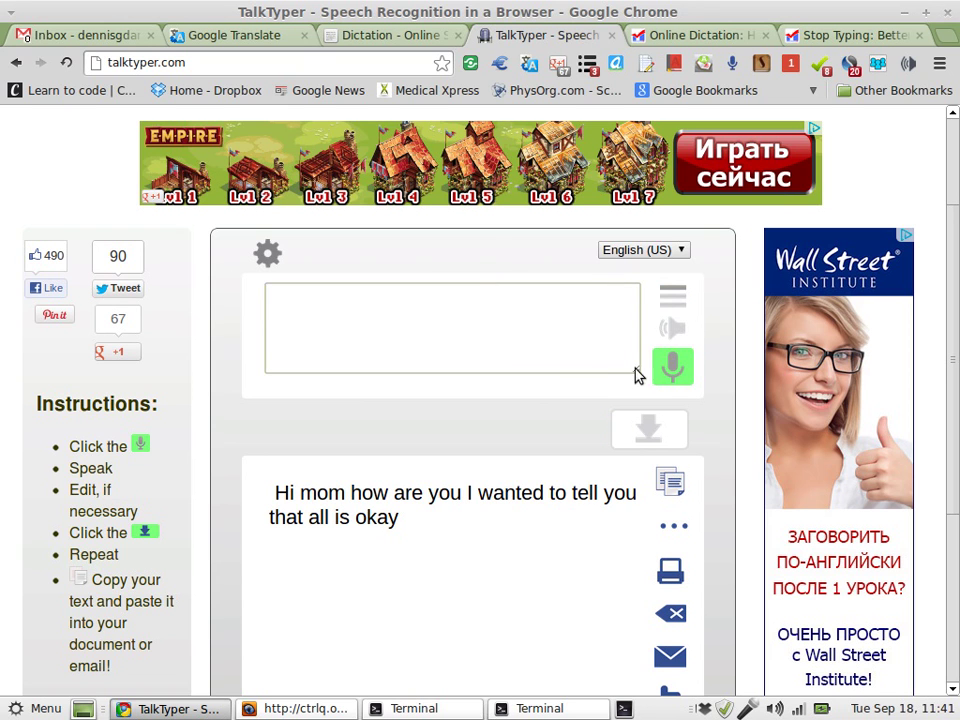
- Append 'please send cookies when you can' and 'open a new tab', deleting the stray 'cool cool'
click(672, 366)
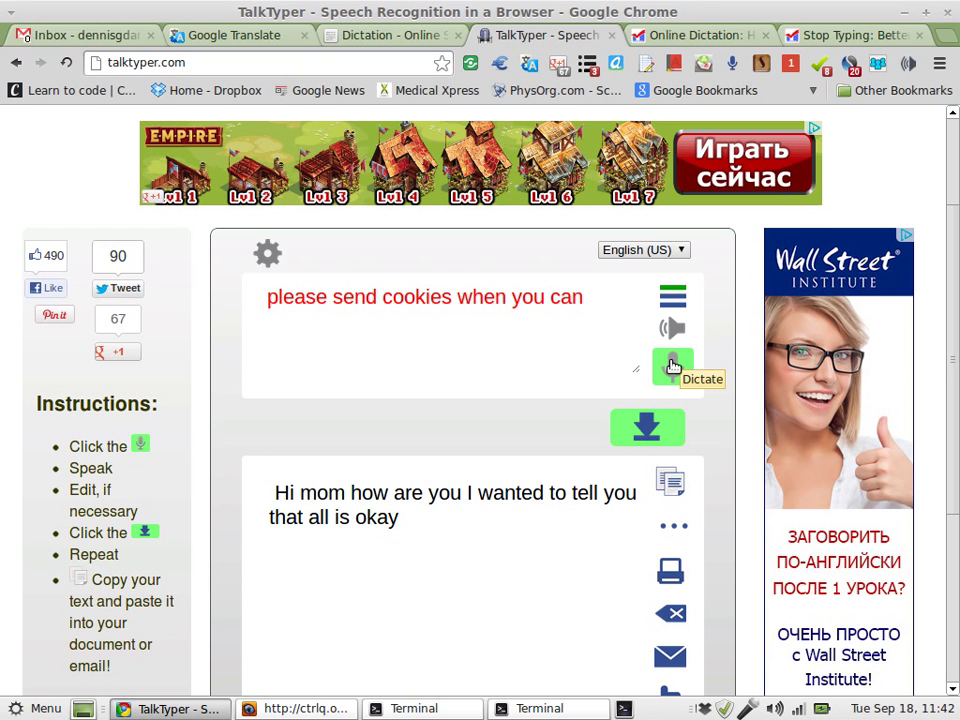
click(639, 434)
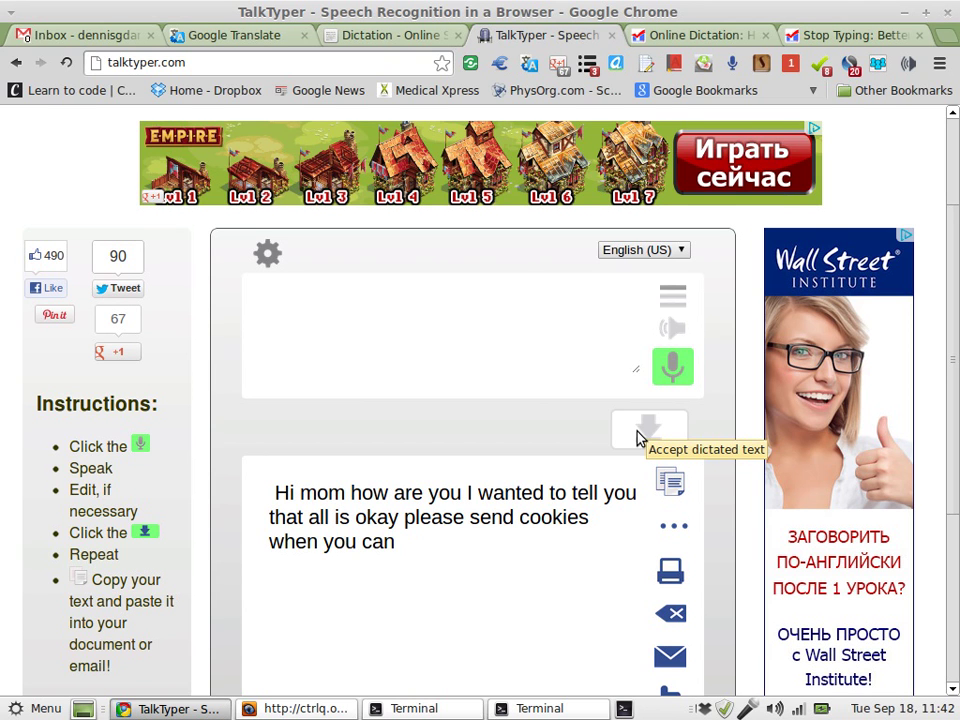
click(680, 372)
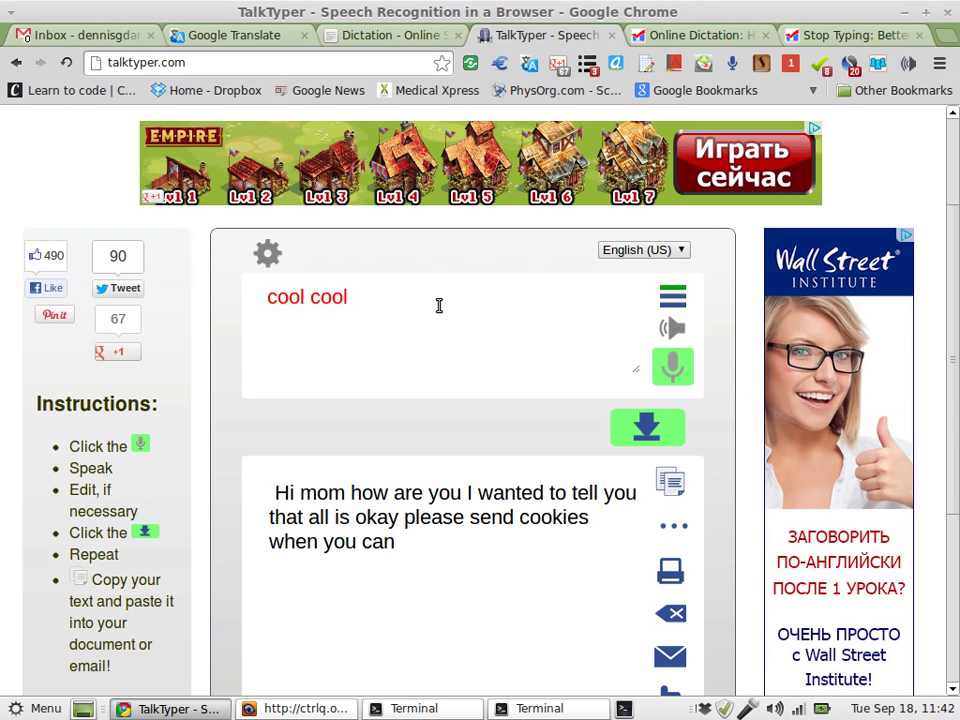
triple_click(504, 294)
key(BackSpace)
click(672, 370)
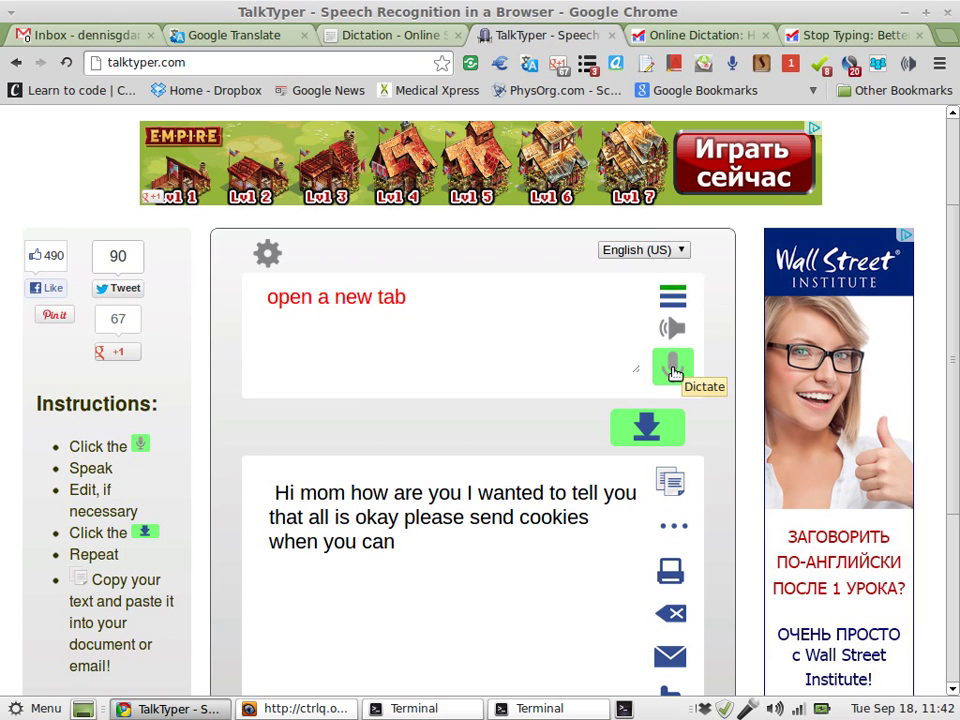
click(640, 426)
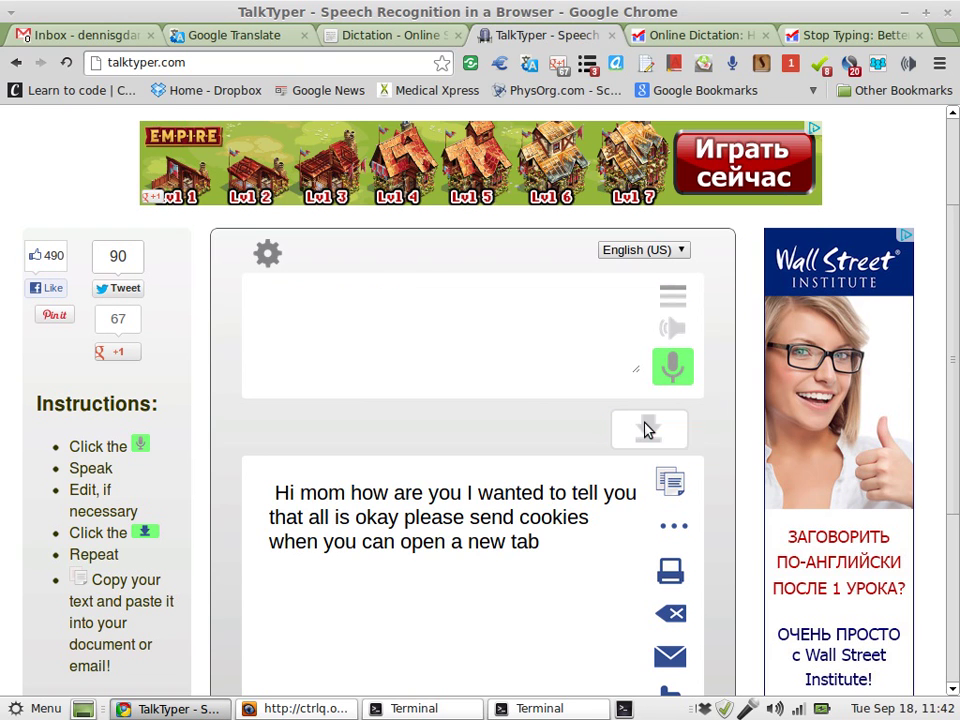
- Dictate 'open food text document' and list its alternatives, such as 'open who text document'
click(683, 372)
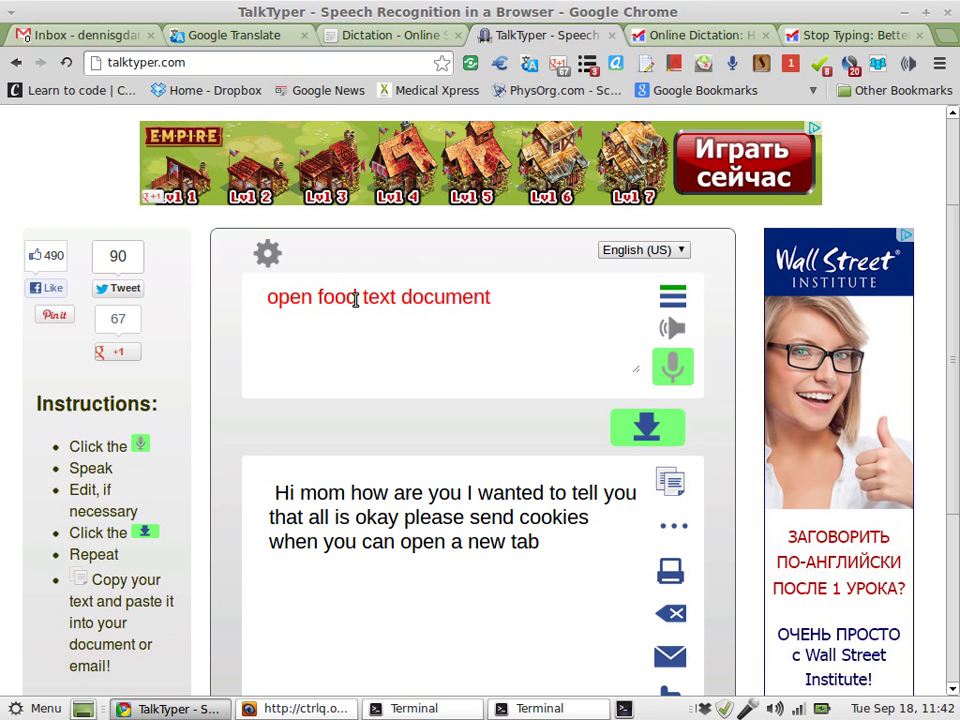
click(672, 297)
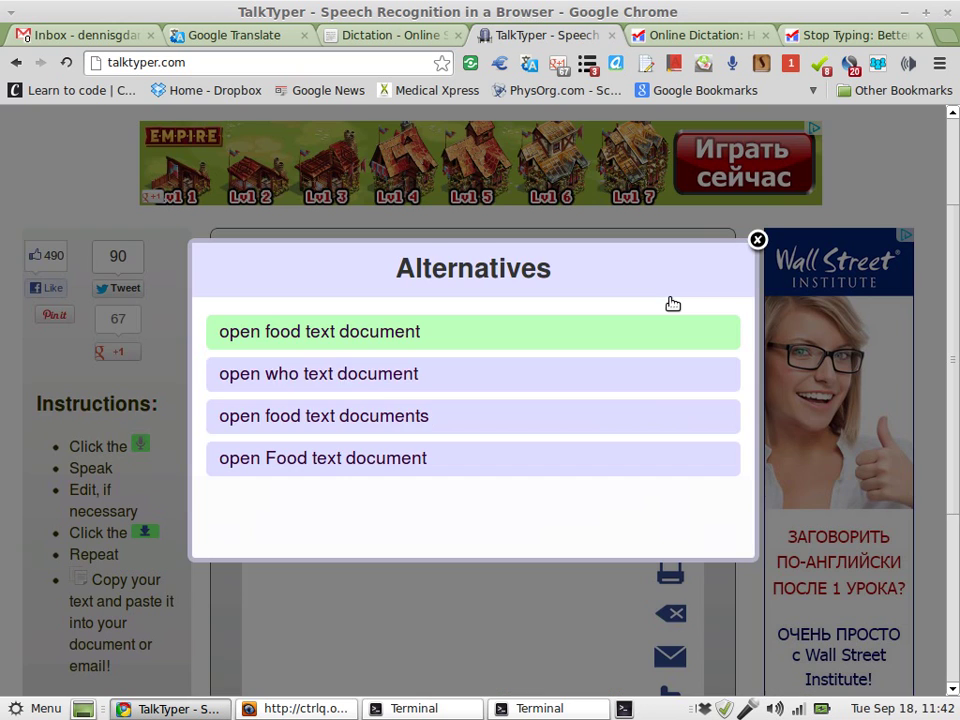